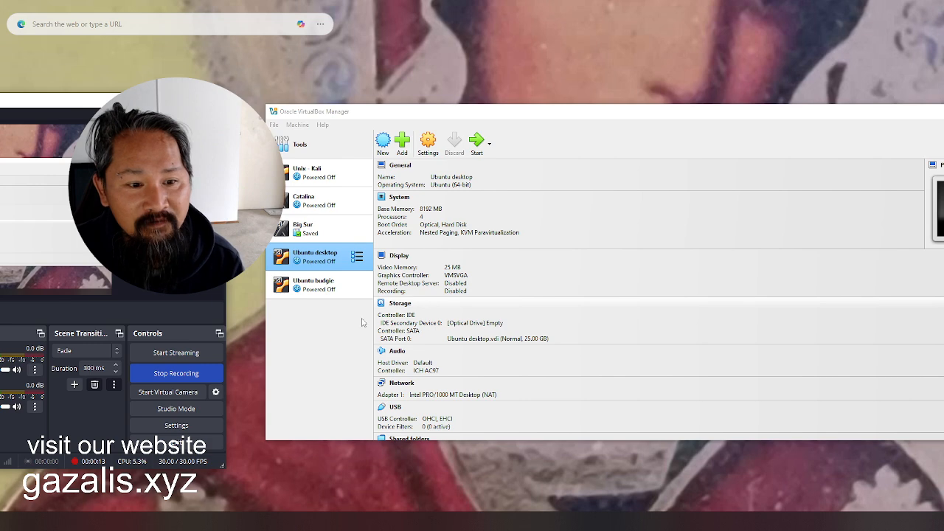
Start creating a new virtual machine.
{"action": "left_click", "coordinate": [383, 142]}
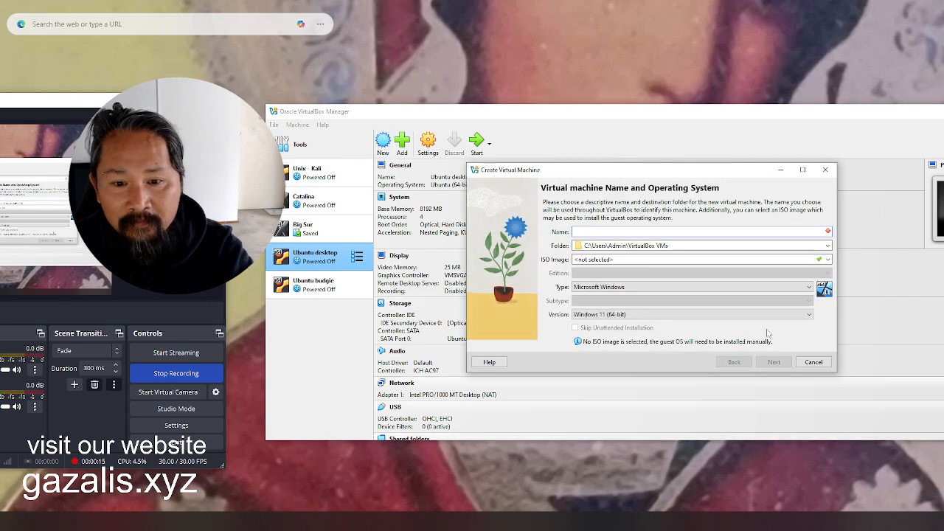
{"action": "left_click", "coordinate": [815, 246]}
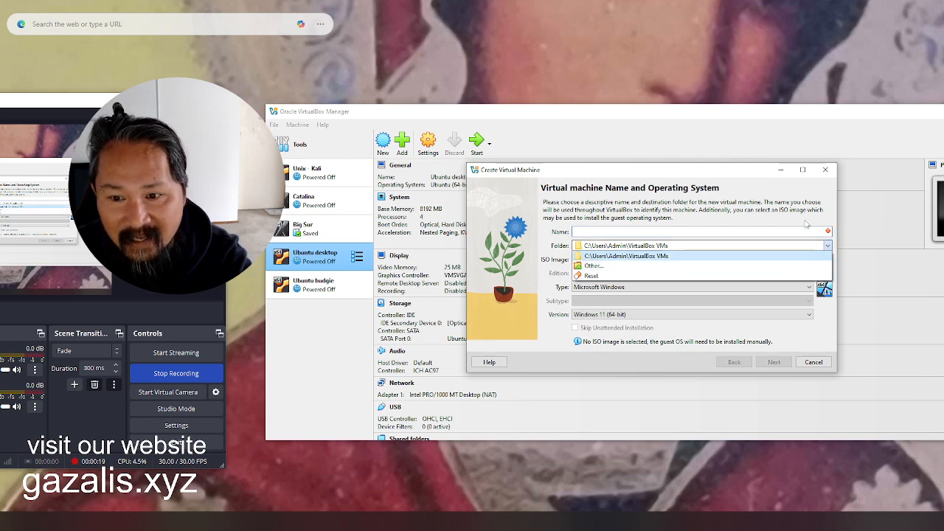
{"action": "left_click", "coordinate": [808, 224]}
{"action": "left_click", "coordinate": [828, 246]}
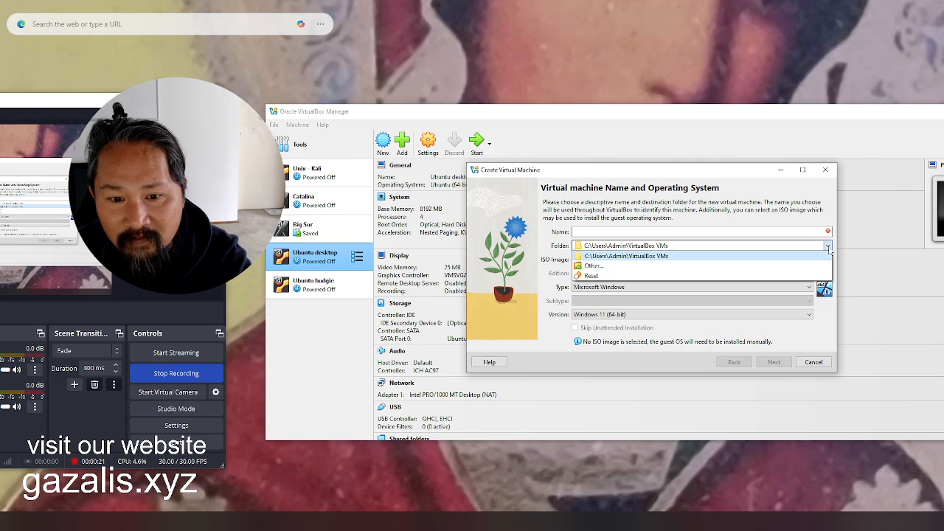
{"action": "left_click", "coordinate": [829, 250]}
Choose ubuntu-22.04.5-desktop-jellyfish-amd64.iso from the Unix_Virualbox folder on the Expansion (E:) drive as the ISO image.
{"action": "left_click", "coordinate": [828, 259]}
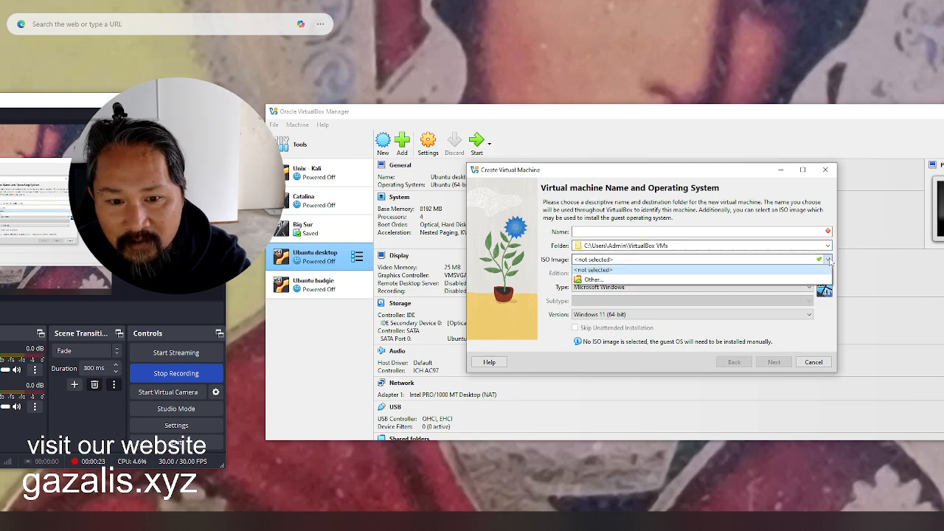
{"action": "left_click", "coordinate": [779, 283]}
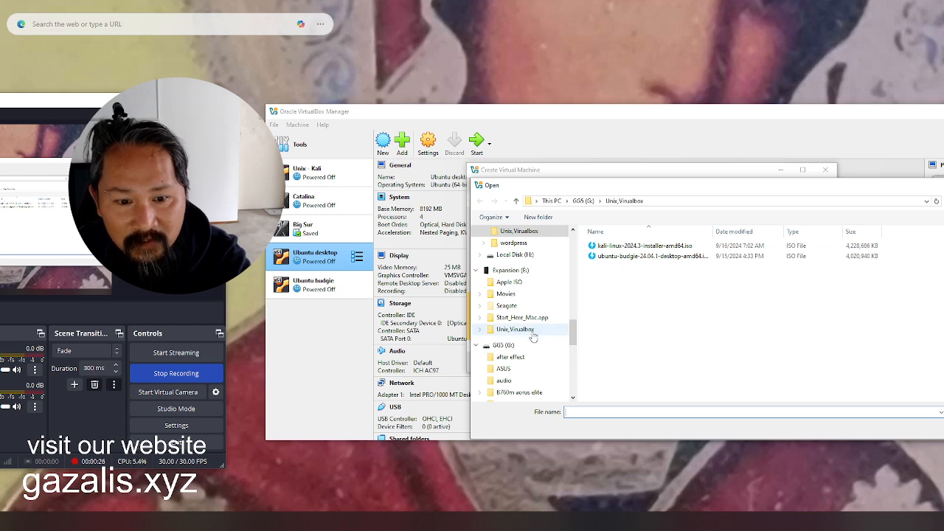
{"action": "left_click", "coordinate": [511, 270]}
{"action": "double_click", "coordinate": [599, 287]}
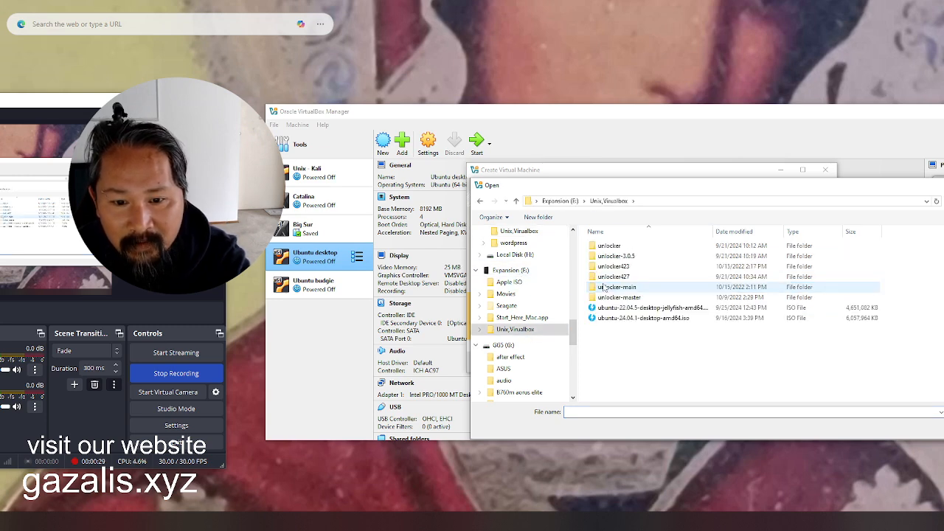
{"action": "double_click", "coordinate": [612, 312]}
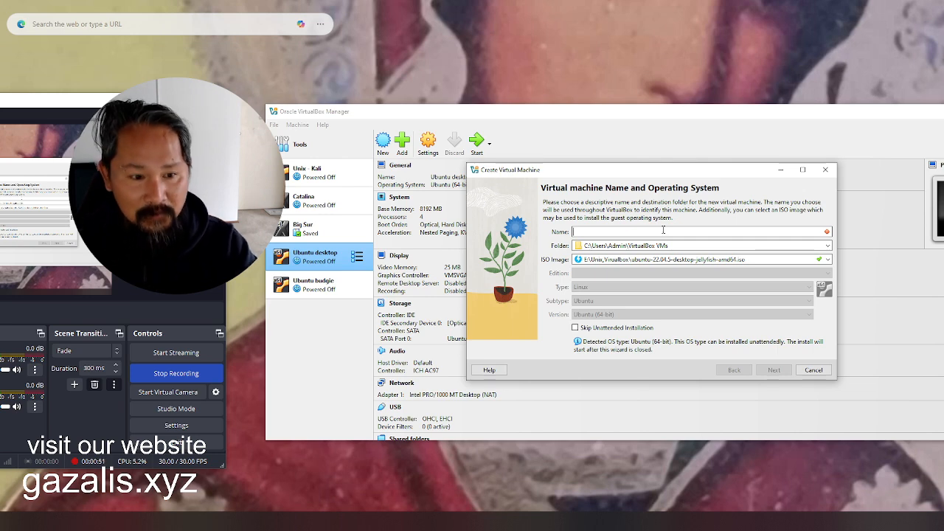
Name the new virtual machine Ubuntu JellyFish.
{"action": "type", "text": "U"}
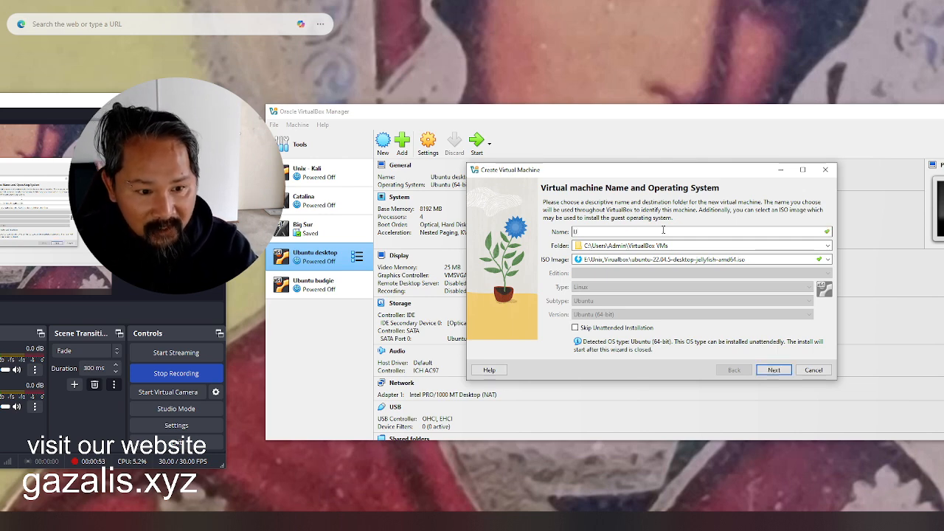
{"action": "type", "text": "bu"}
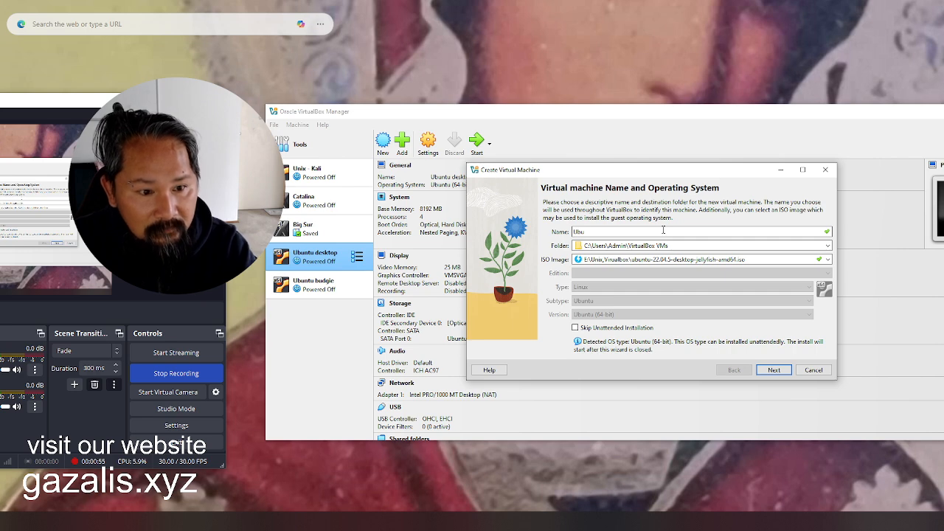
{"action": "type", "text": "n"}
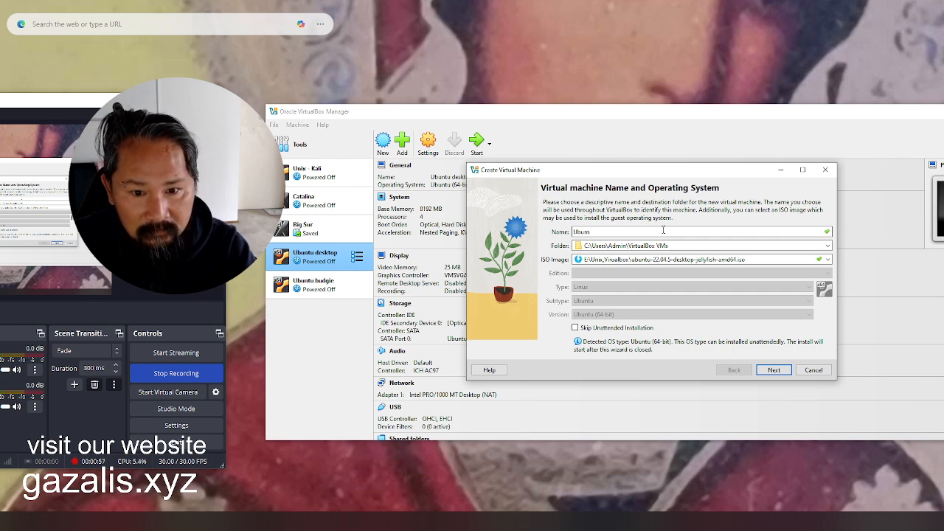
{"action": "key", "text": "BackSpace"}
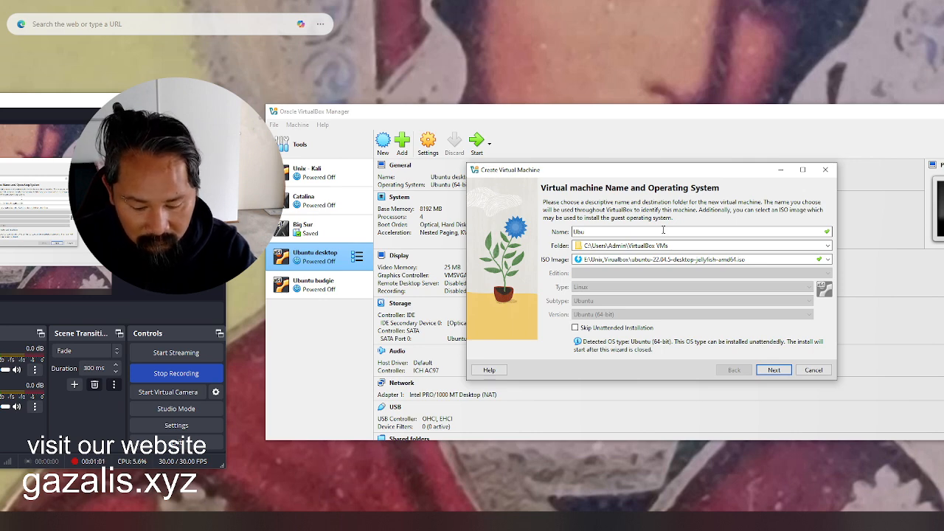
{"action": "type", "text": "nt"}
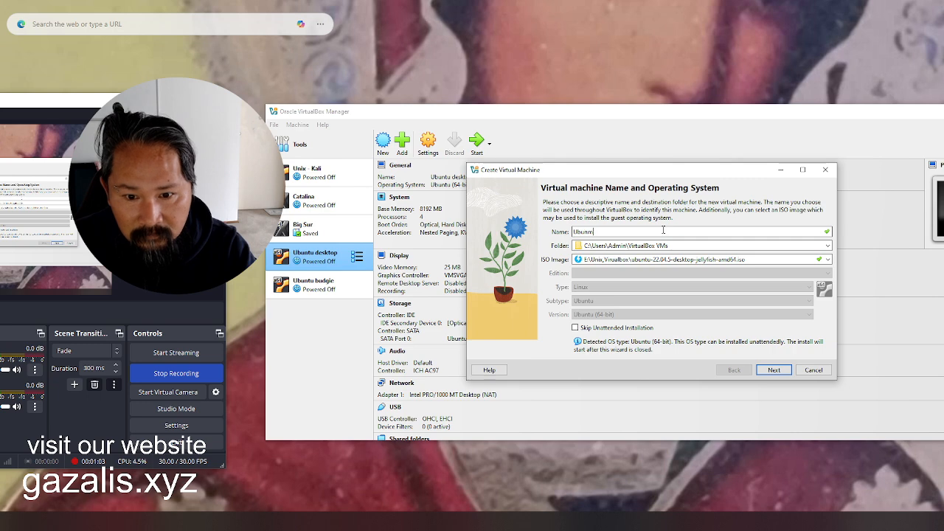
{"action": "type", "text": "u"}
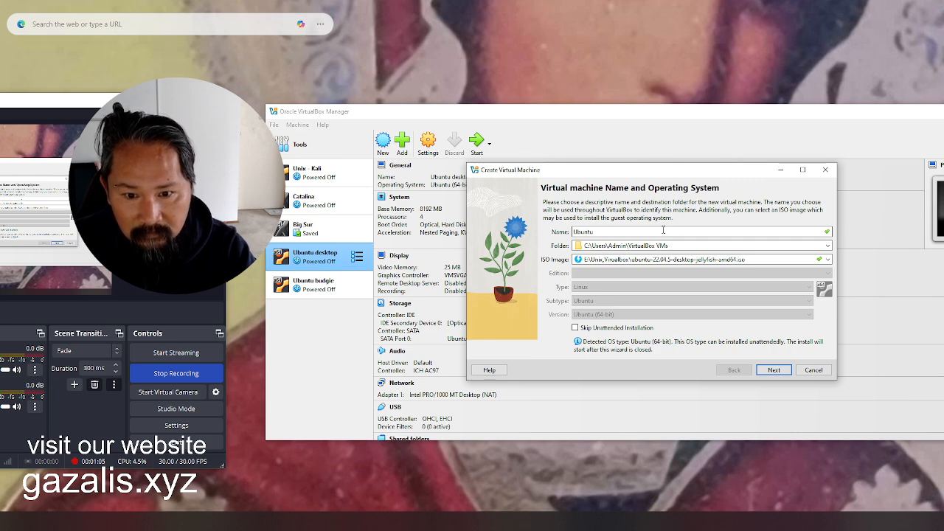
{"action": "type", "text": " jelly"}
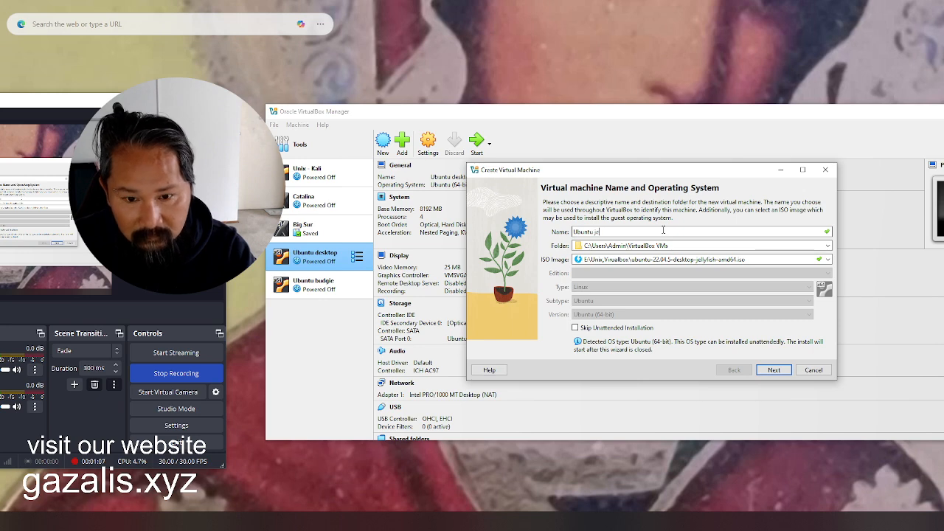
{"action": "key", "text": "BackSpace"}
{"action": "key", "text": "BackSpace"}
{"action": "key", "text": "BackSpace"}
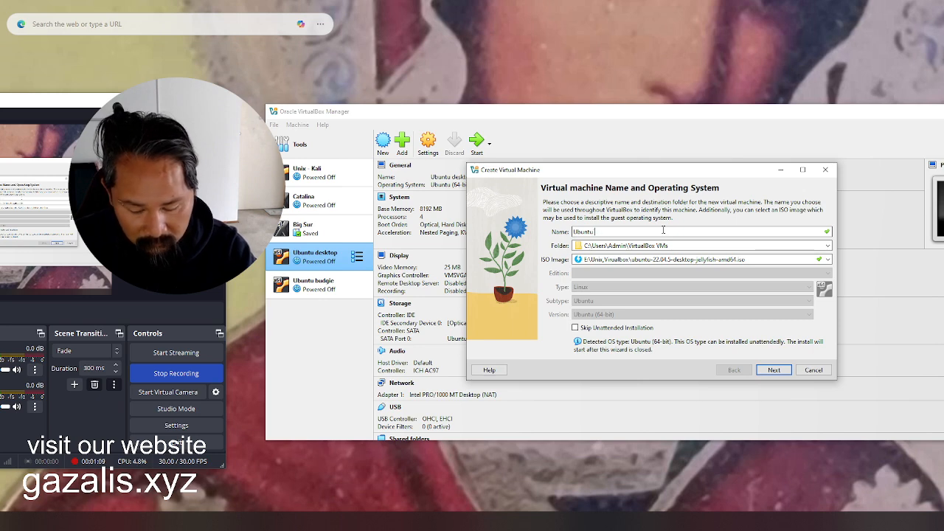
{"action": "type", "text": "lly"}
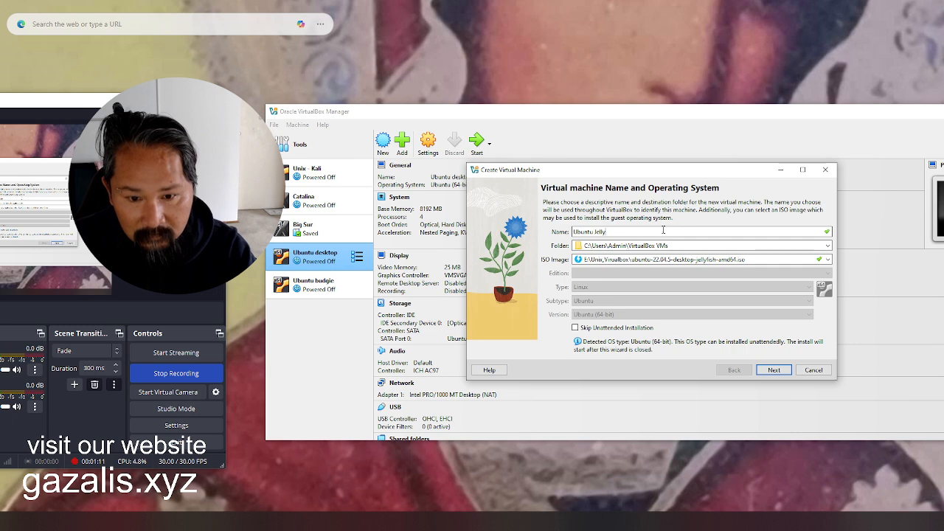
{"action": "type", "text": "Fish"}
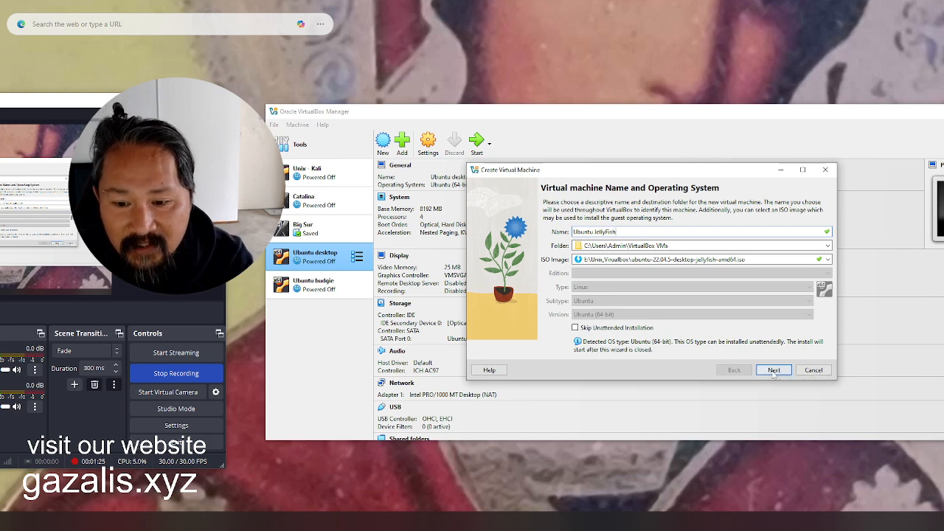
Enable Skip Unattended Installation for the new virtual machine and continue to its hardware settings.
{"action": "left_click", "coordinate": [757, 370]}
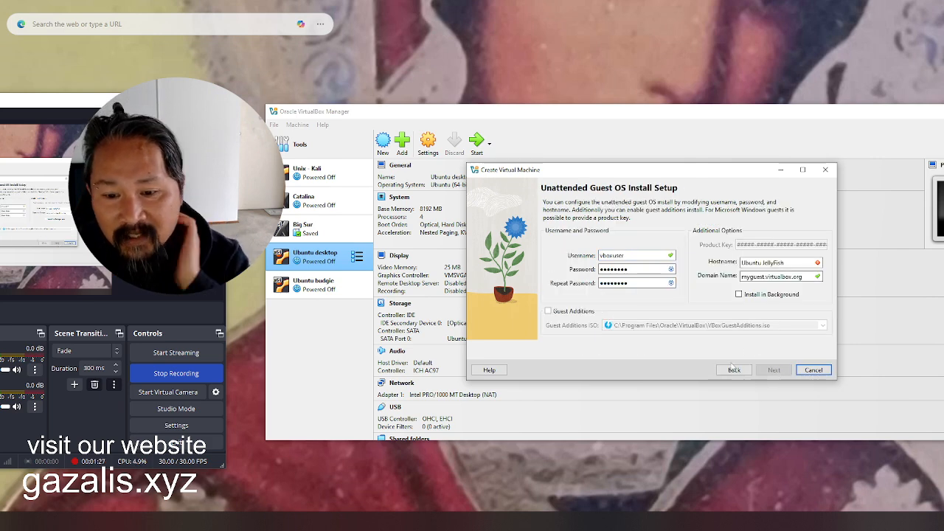
{"action": "left_click", "coordinate": [734, 370]}
{"action": "left_click", "coordinate": [636, 328]}
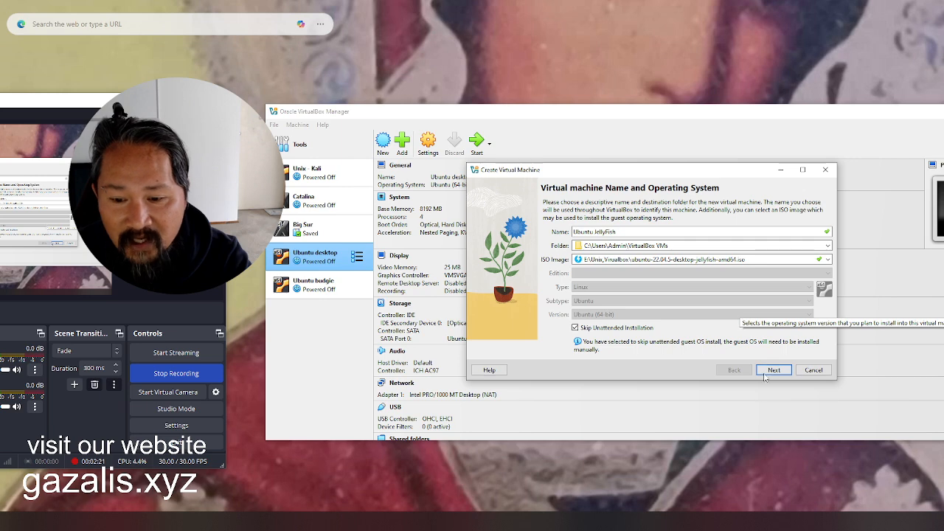
{"action": "left_click", "coordinate": [774, 370]}
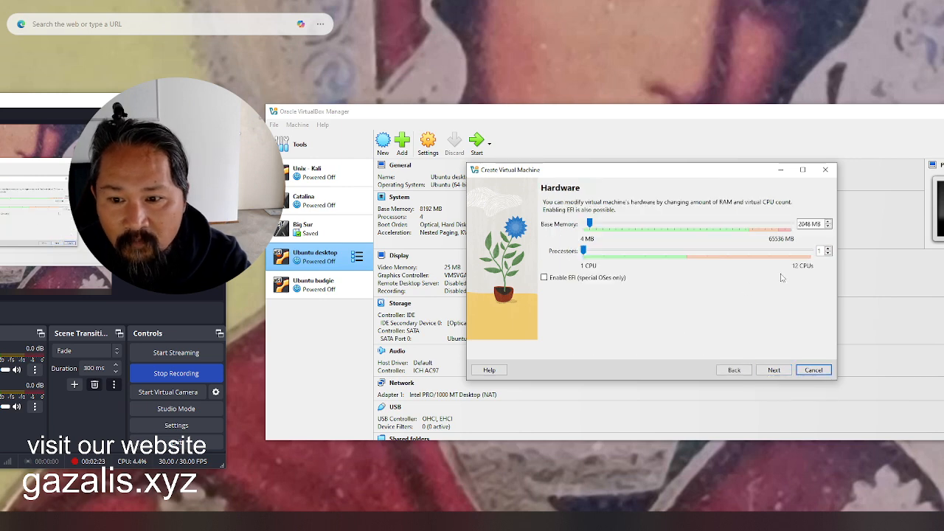
Keep the default hardware, set the new virtual hard disk's size to 100 GB, and finish creating the machine.
{"action": "left_click", "coordinate": [774, 371]}
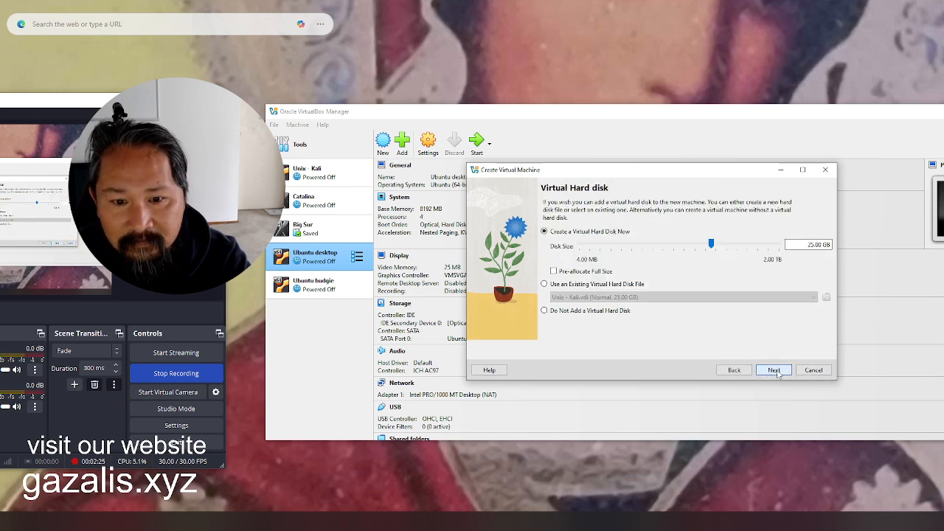
{"action": "left_click_drag", "start_coordinate": [810, 246], "coordinate": [824, 245]}
{"action": "type", "text": "100"}
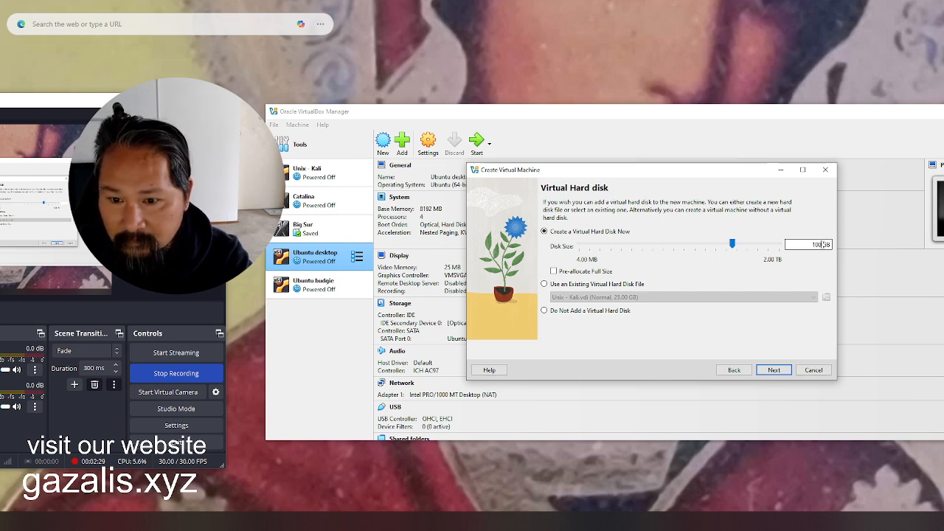
{"action": "left_click", "coordinate": [784, 372]}
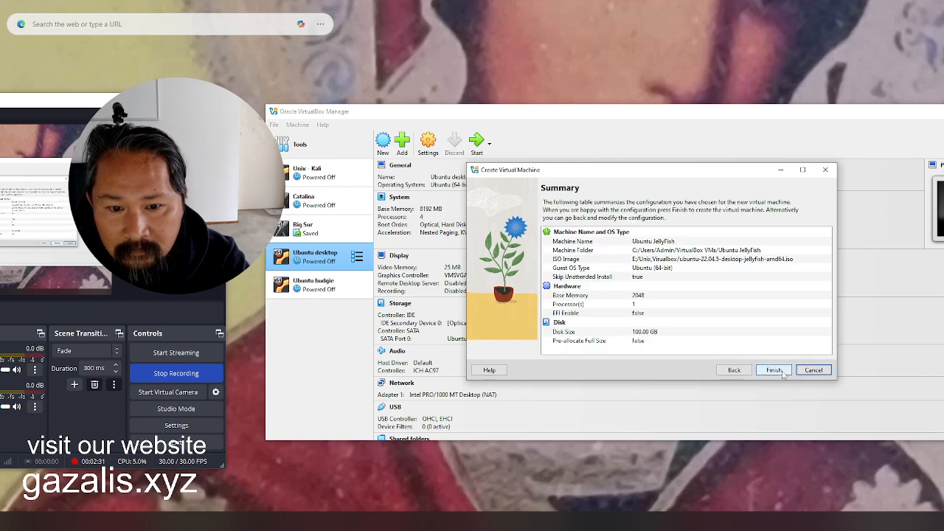
{"action": "left_click", "coordinate": [783, 374]}
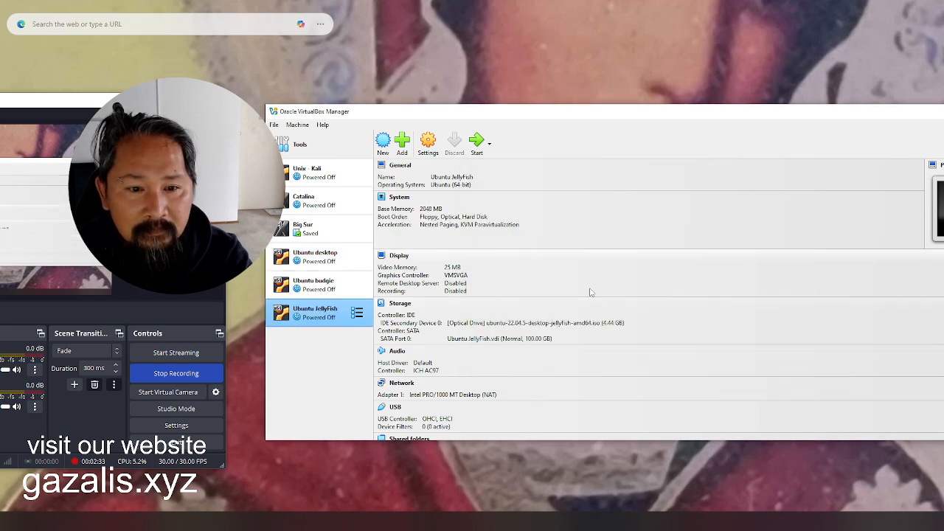
Start the Ubuntu JellyFish virtual machine and boot the Try or Install Ubuntu entry.
{"action": "left_click", "coordinate": [479, 142]}
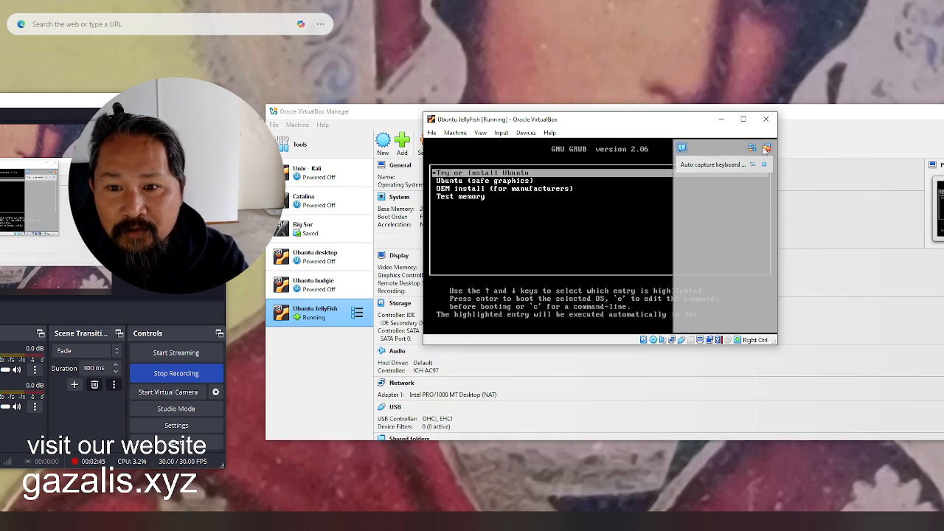
{"action": "left_click", "coordinate": [767, 149]}
{"action": "key", "text": "Down"}
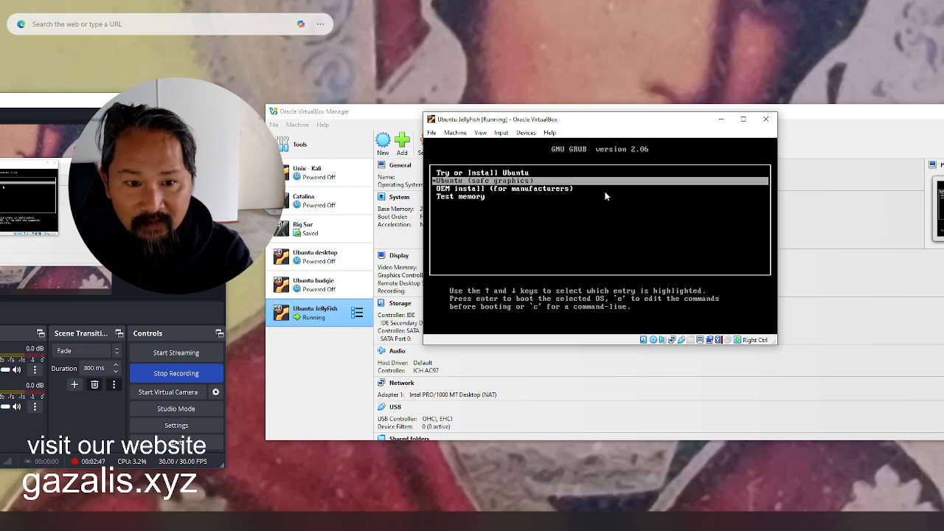
{"action": "key", "text": "Up"}
{"action": "key", "text": "Return"}
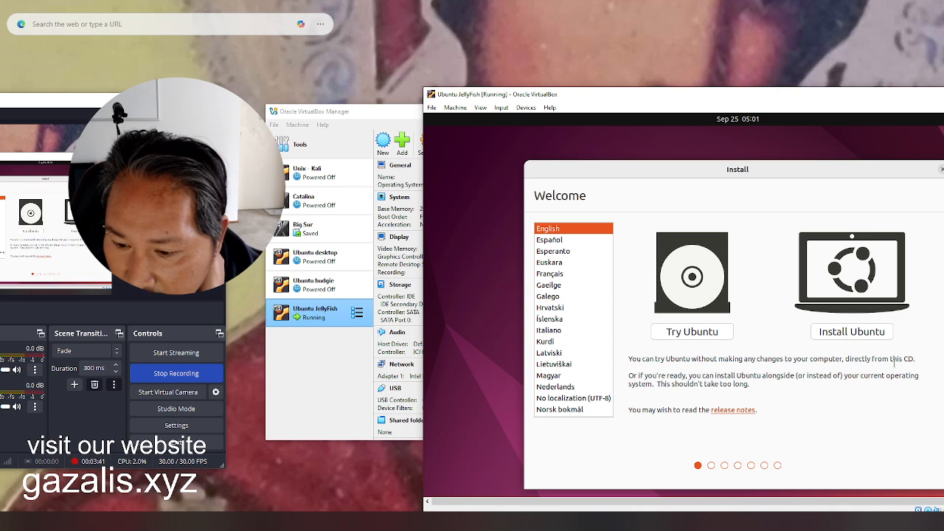
Begin installing Ubuntu with the English (US) keyboard layout and the Normal installation option.
{"action": "left_click", "coordinate": [851, 332]}
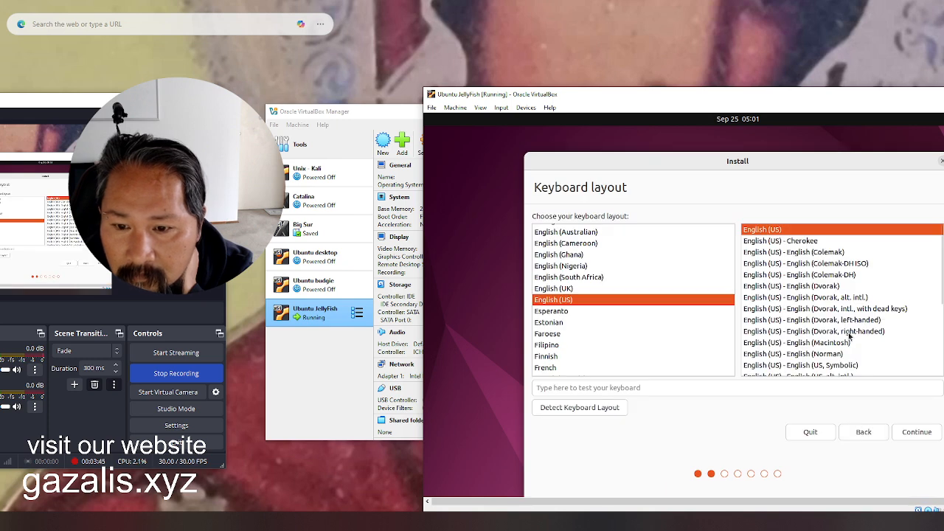
{"action": "left_click", "coordinate": [915, 432]}
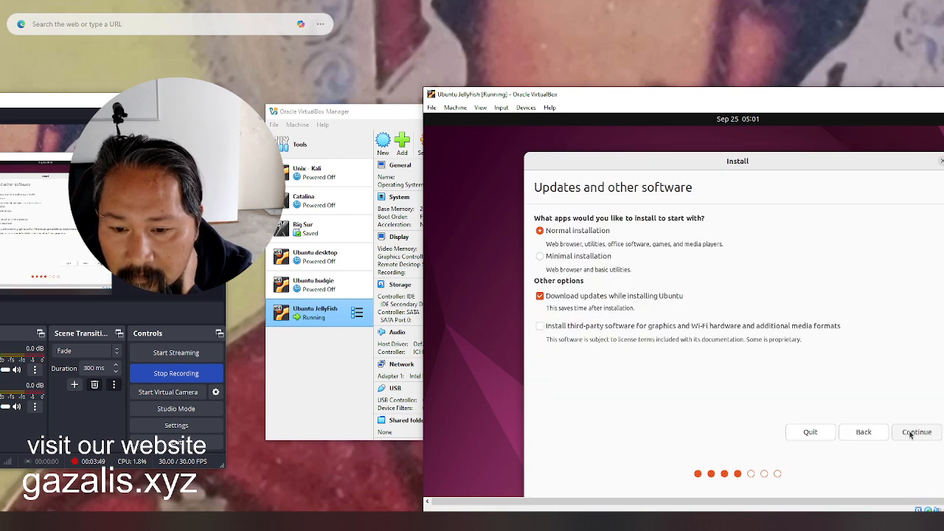
{"action": "left_click", "coordinate": [911, 435]}
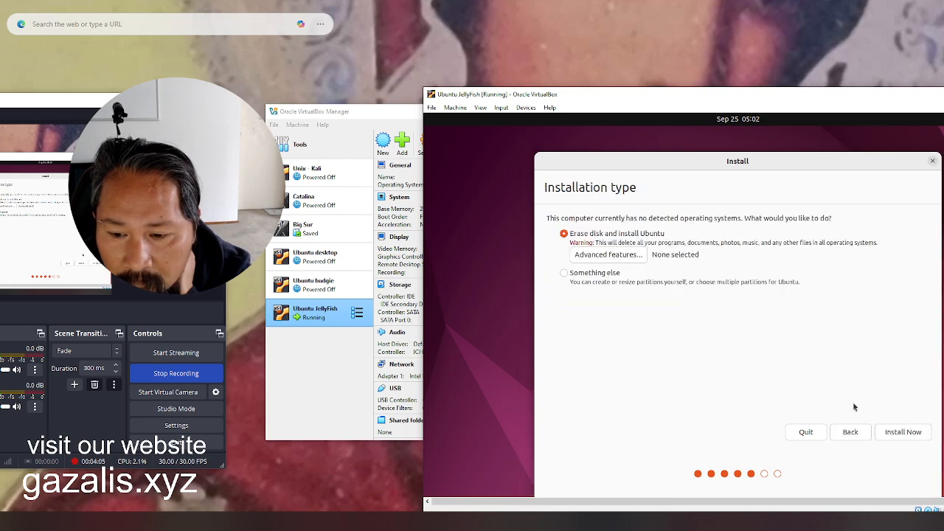
Return to the updates and software options and turn off downloading updates while installing Ubuntu.
{"action": "left_click", "coordinate": [850, 431]}
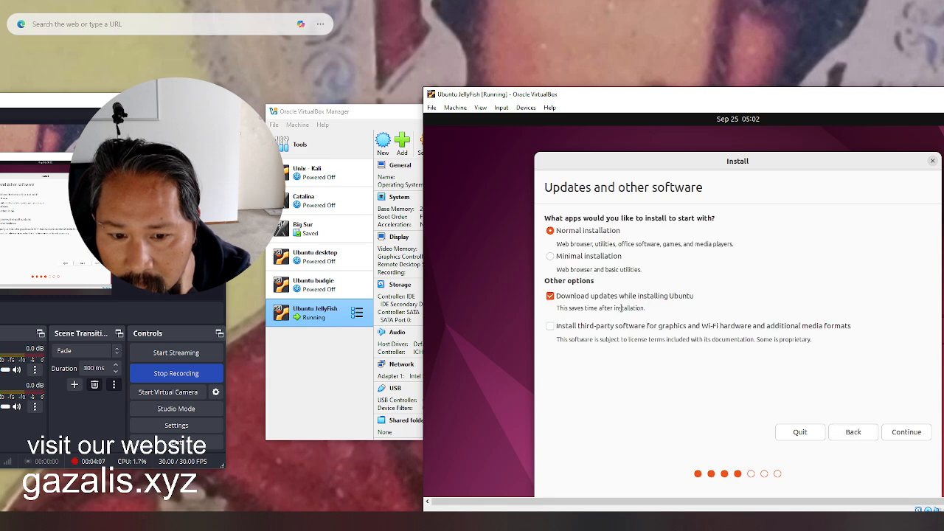
{"action": "left_click", "coordinate": [629, 299]}
{"action": "left_click", "coordinate": [918, 434]}
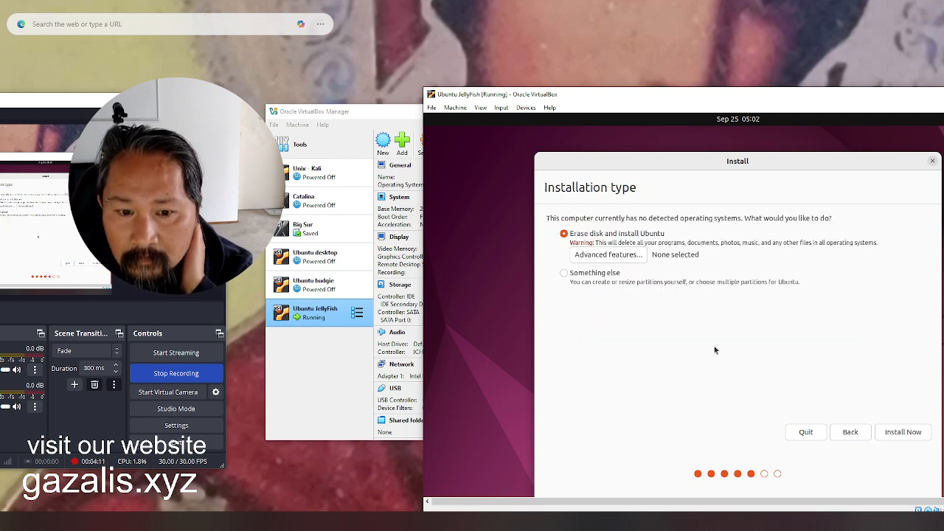
Install Ubuntu with the erase-disk option, confirm writing the changes to disk, and accept Melbourne as the location.
{"action": "left_click", "coordinate": [902, 434]}
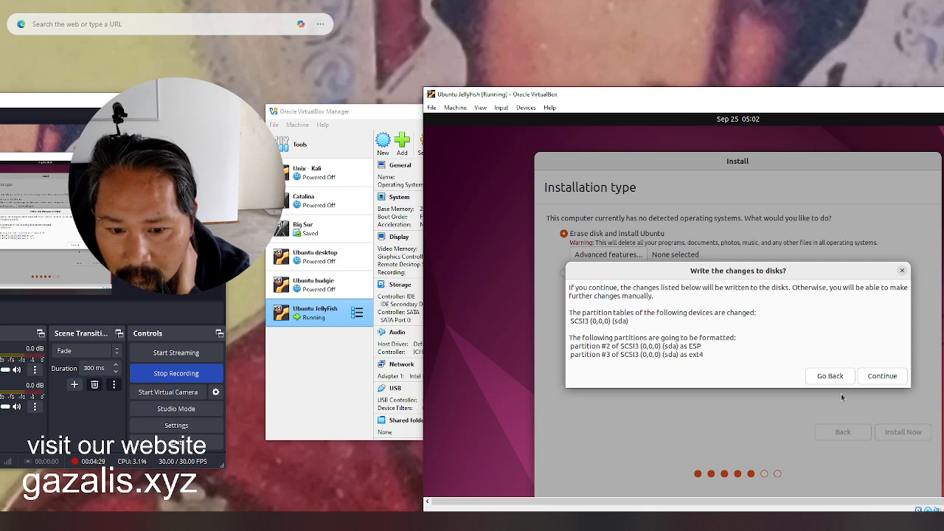
{"action": "left_click", "coordinate": [880, 377]}
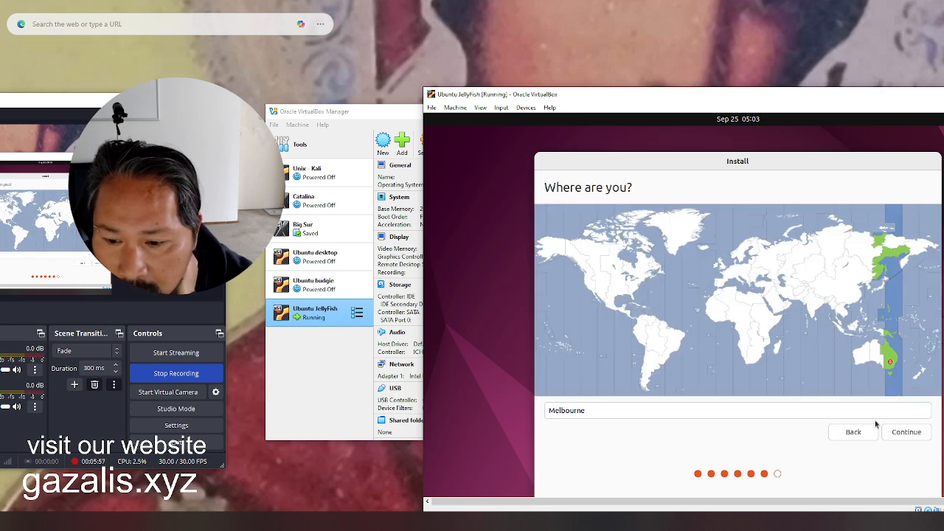
{"action": "left_click", "coordinate": [910, 435]}
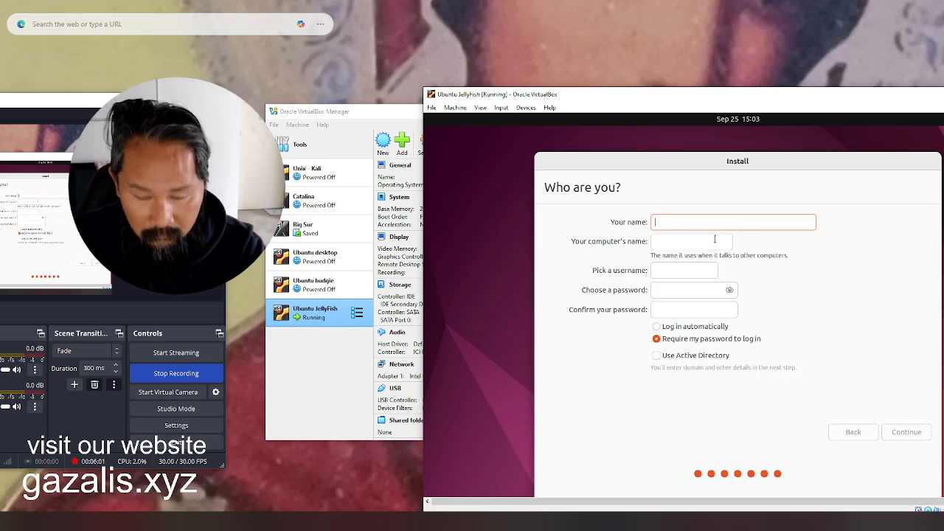
Fill in the installer's account details with the user's name and a confirmed account password, choose automatic login, and continue the installation.
{"action": "type", "text": "gazalis"}
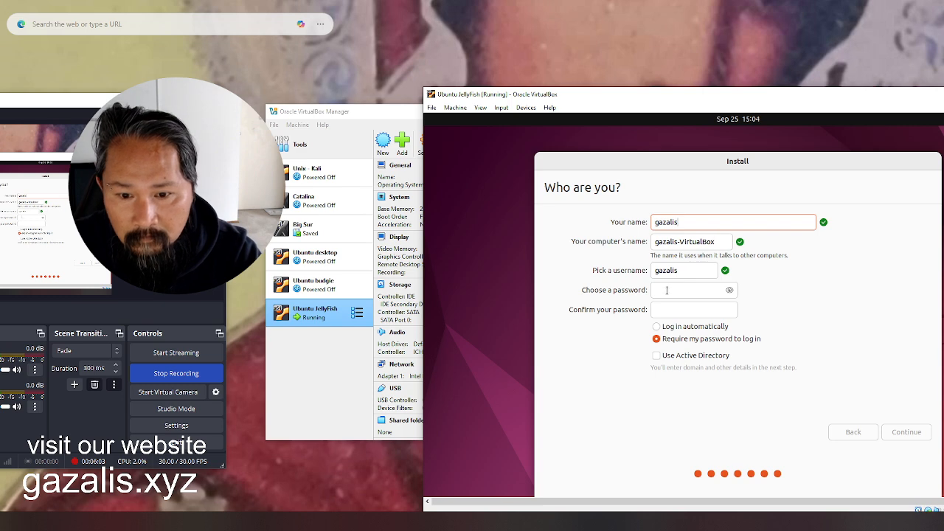
{"action": "left_click", "coordinate": [667, 290]}
{"action": "key", "text": "shift+Tab"}
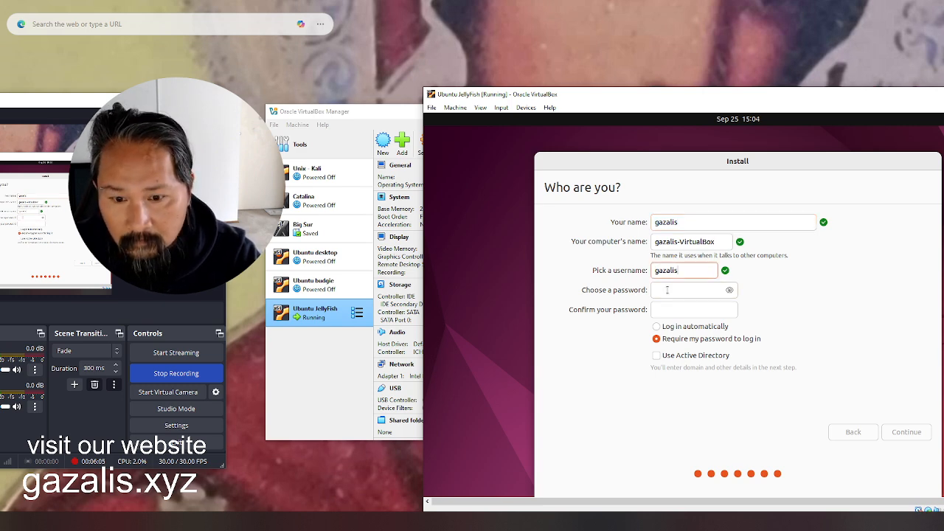
{"action": "left_click", "coordinate": [669, 291]}
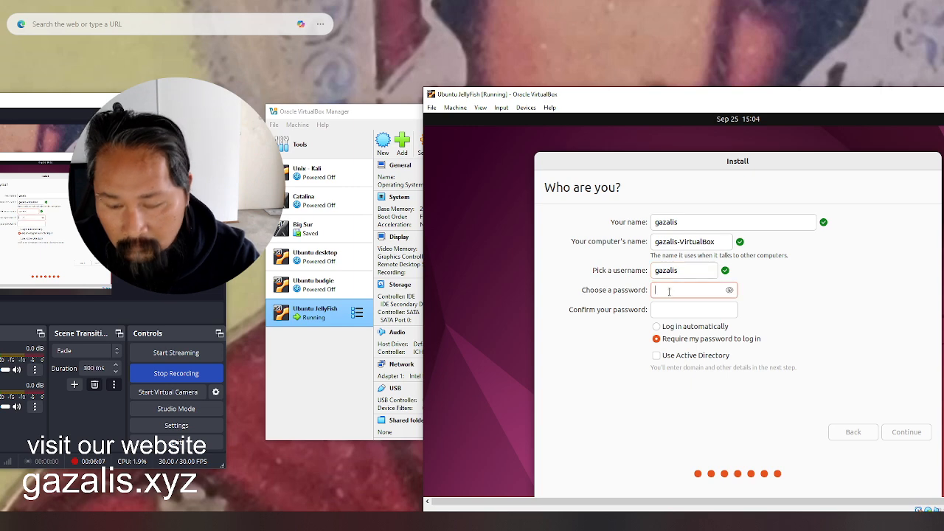
{"action": "type", "text": "****"}
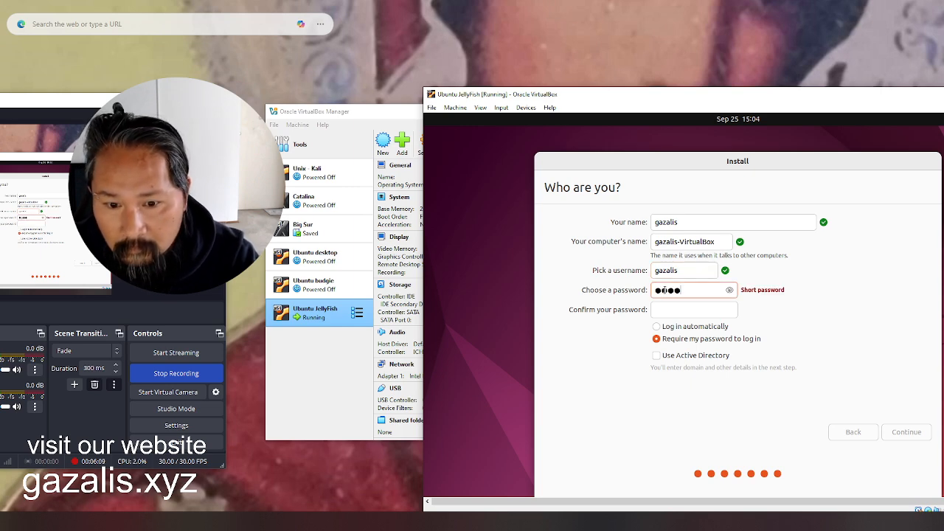
{"action": "key", "text": "Tab"}
{"action": "type", "text": "****"}
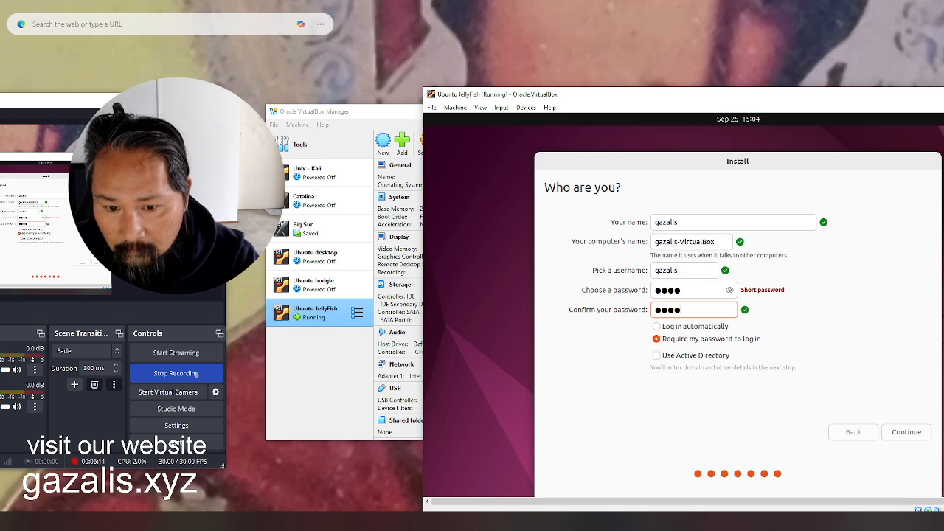
{"action": "left_click", "coordinate": [664, 326]}
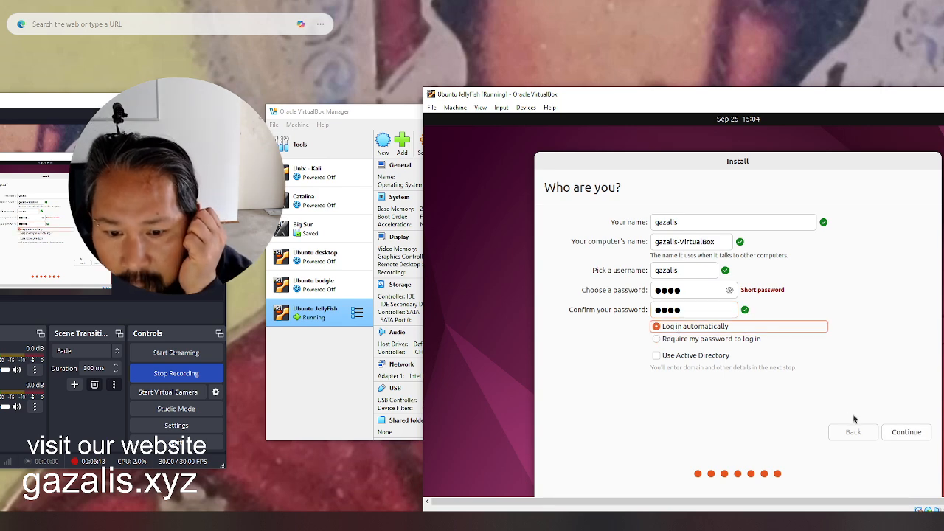
{"action": "left_click", "coordinate": [900, 433]}
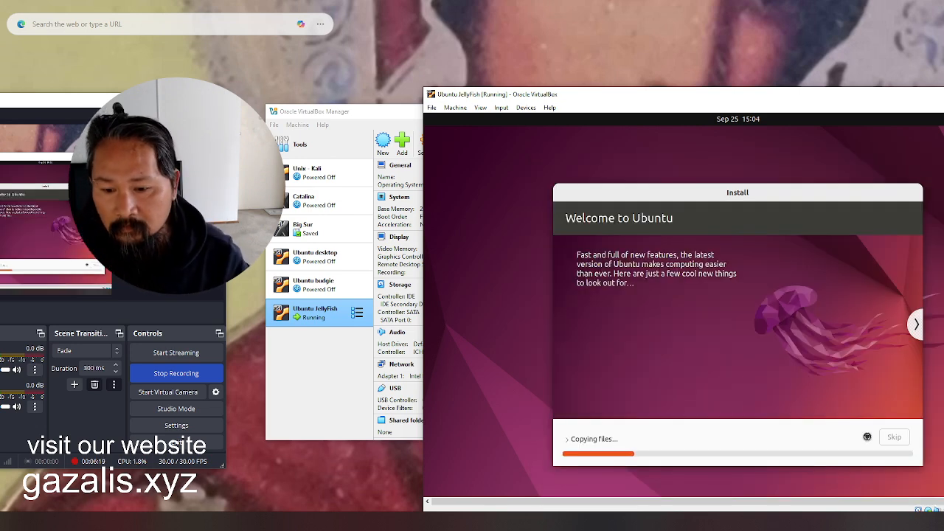
Expand the installation log below the slideshow and move the Install window slightly upward.
{"action": "left_click", "coordinate": [569, 439]}
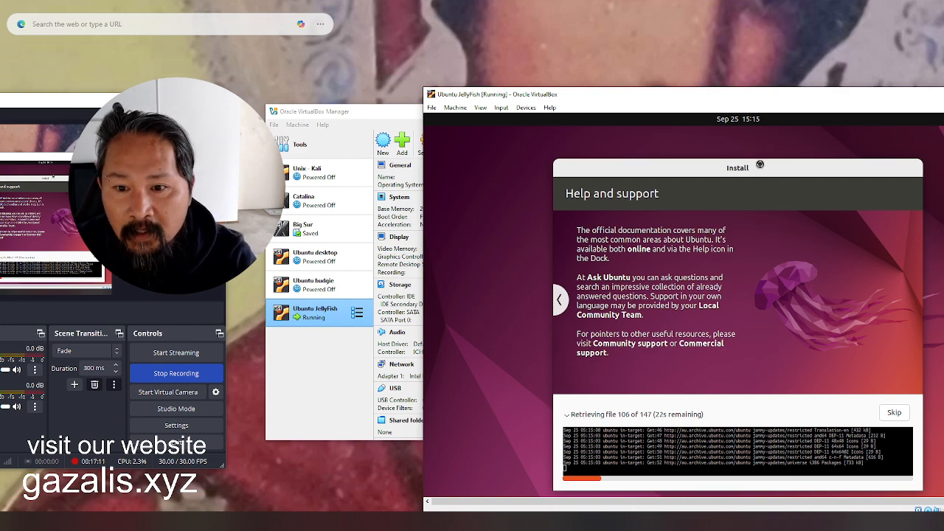
{"action": "left_click_drag", "start_coordinate": [760, 164], "coordinate": [759, 152]}
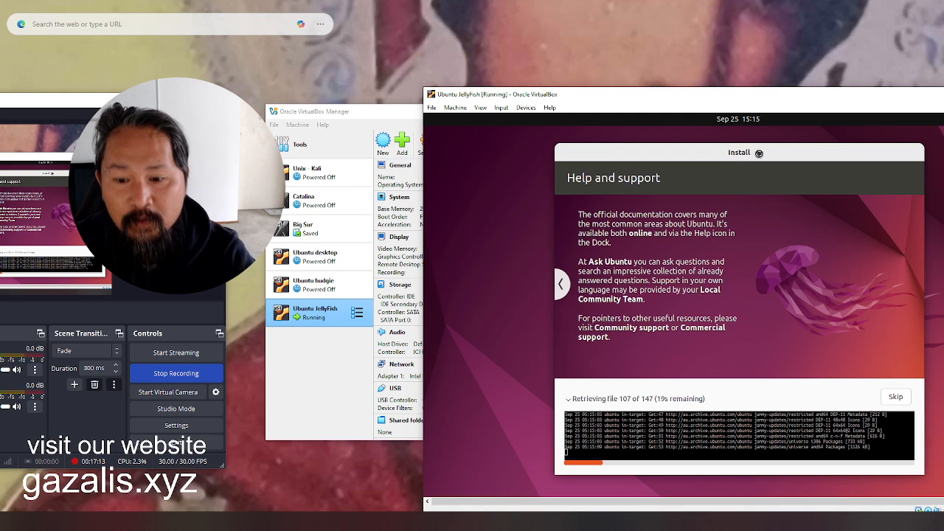